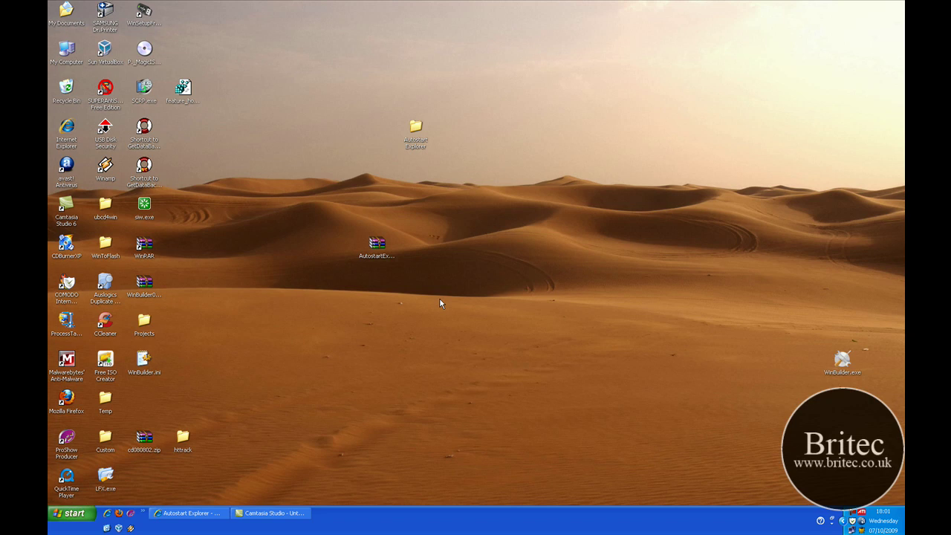
# - View the Autostart Explorer product page on misec.net, call up its download prompt and dismiss it
pyautogui.click(195, 513)
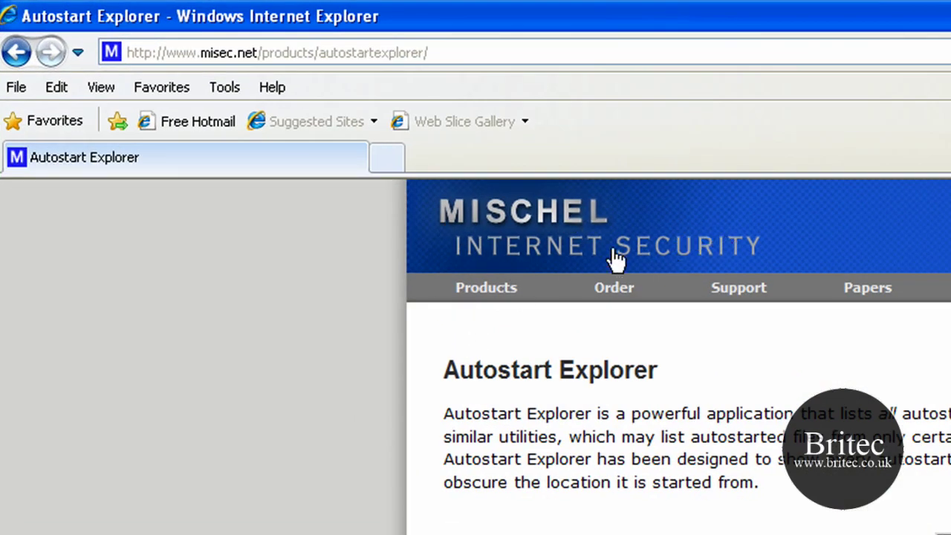
pyautogui.click(216, 54)
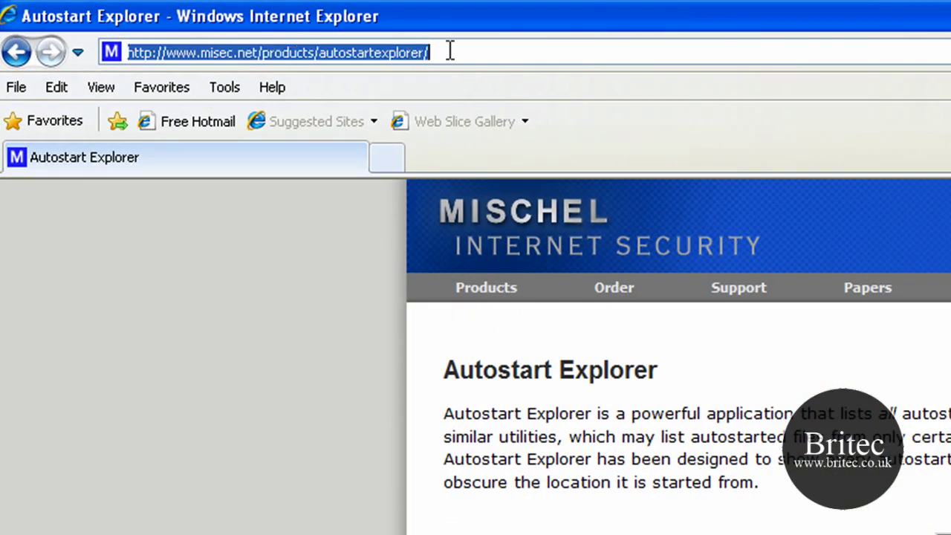
pyautogui.moveTo(461, 51); pyautogui.dragTo(125, 52)
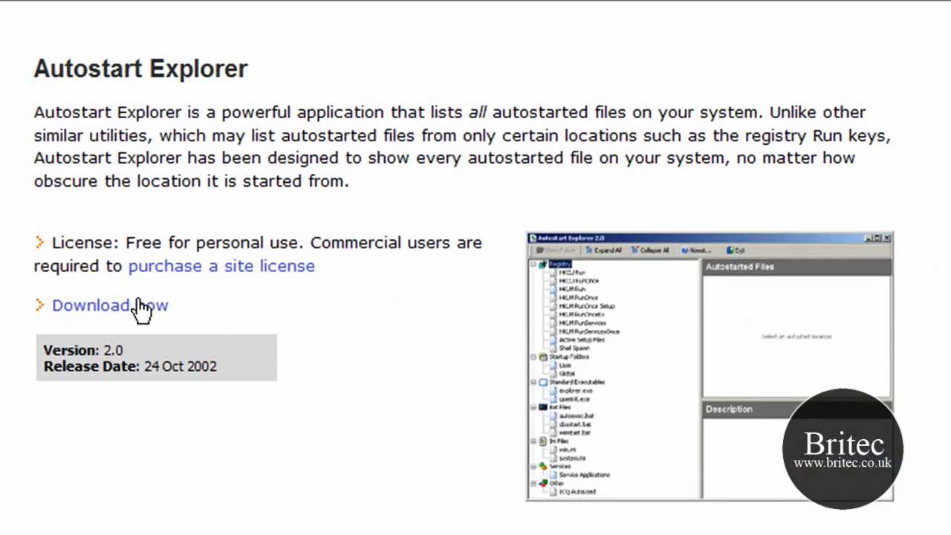
pyautogui.click(147, 324)
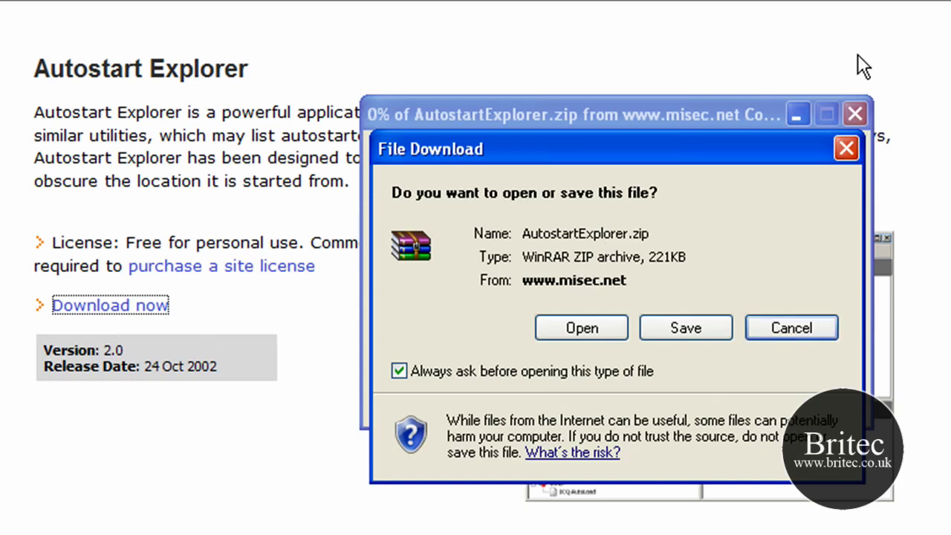
pyautogui.click(844, 150)
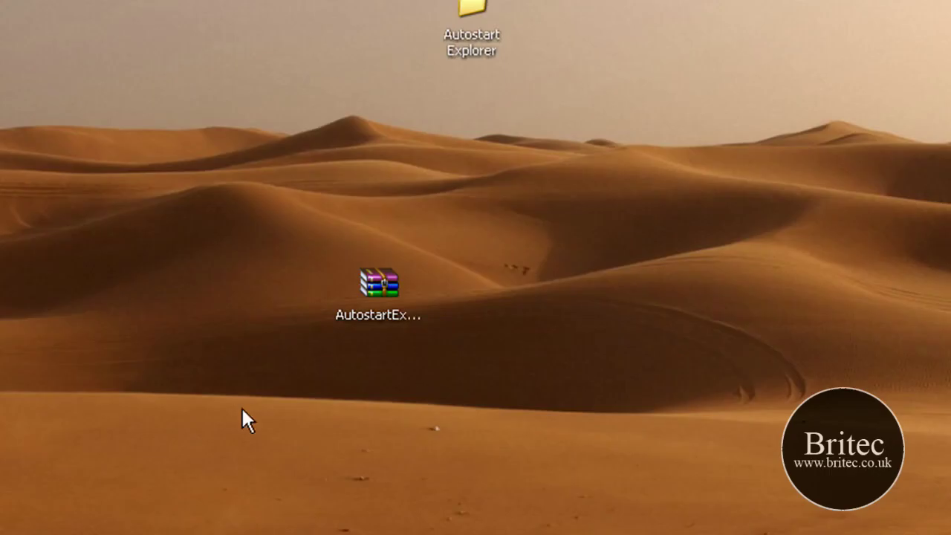
# - Extract all four files from AutostartExplorer.zip into the Autostart Explorer desktop folder and open that folder
pyautogui.click(374, 302)
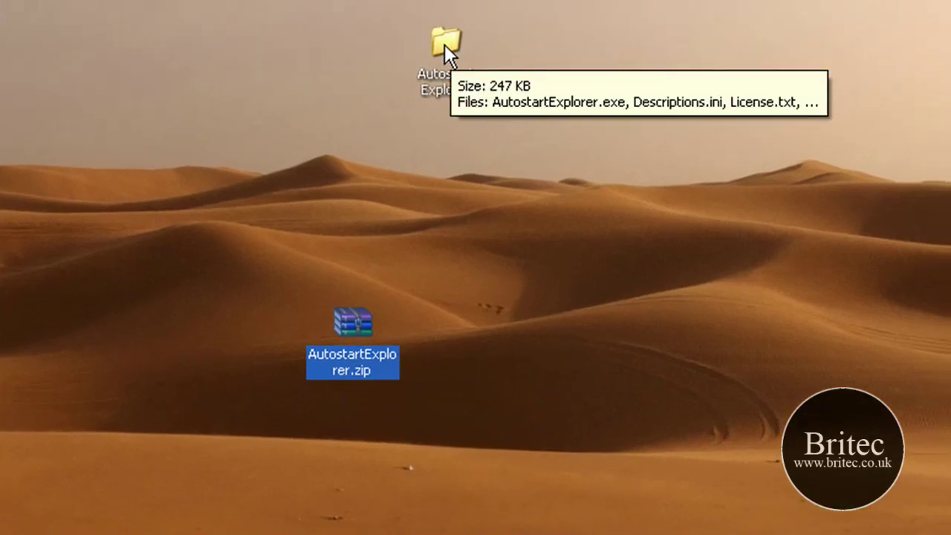
pyautogui.click(446, 43)
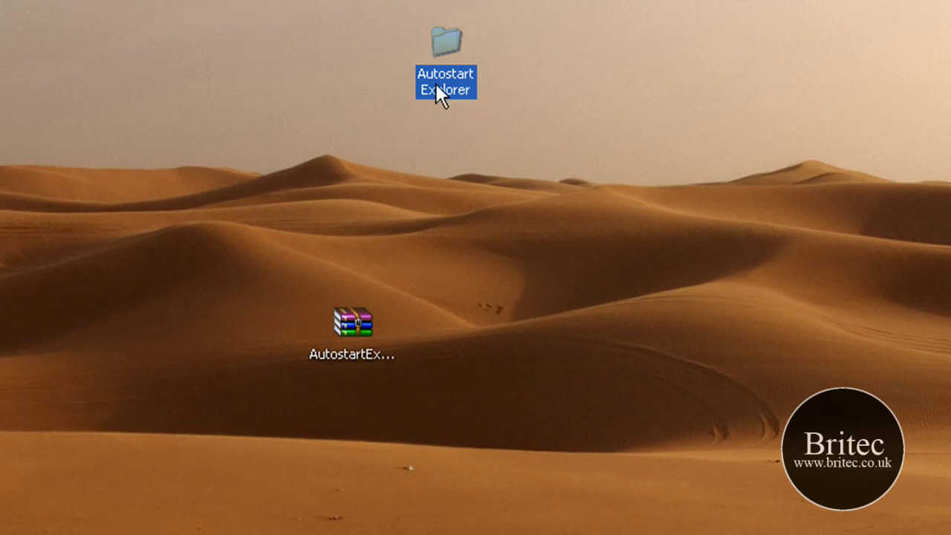
pyautogui.doubleClick(368, 350)
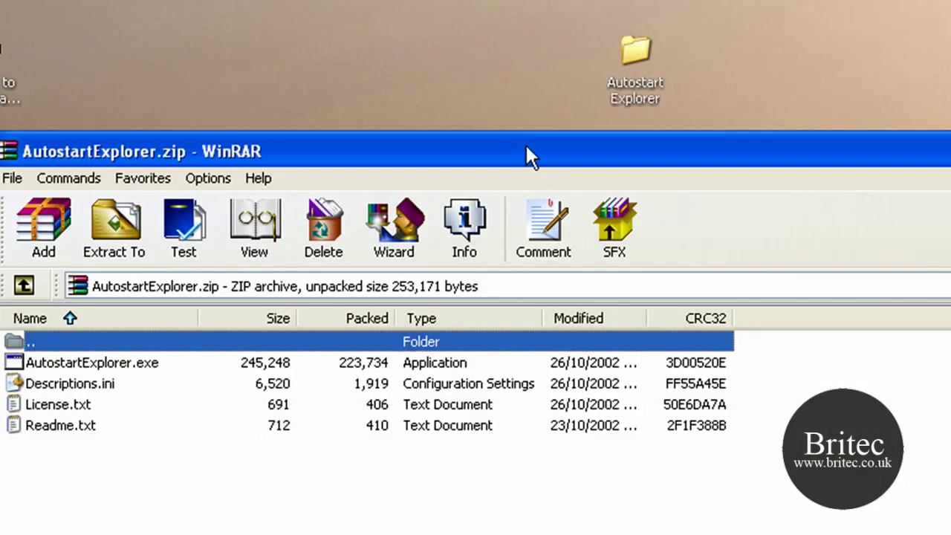
pyautogui.moveTo(525, 156); pyautogui.dragTo(865, 183)
pyautogui.press('Down')
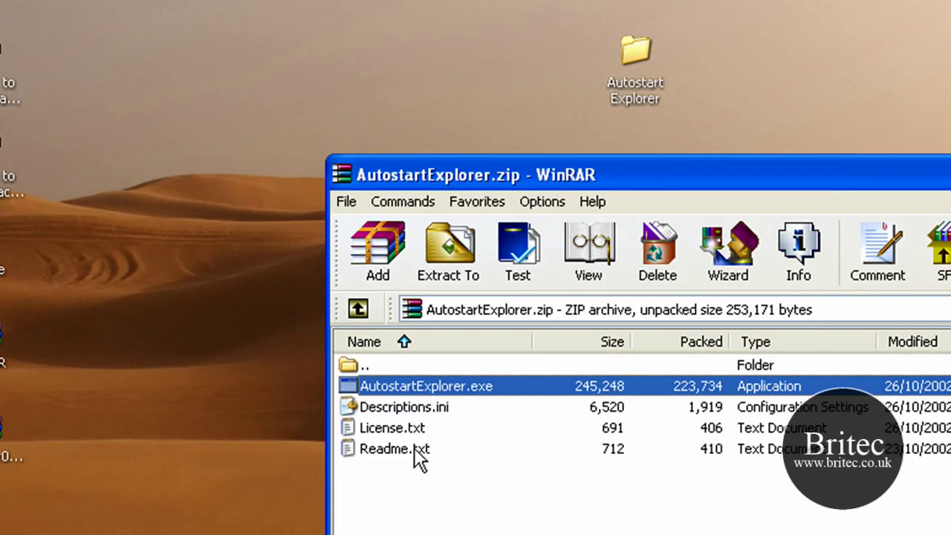
pyautogui.keyDown('shift'); pyautogui.click(412, 450); pyautogui.keyUp('shift')
pyautogui.moveTo(424, 413); pyautogui.dragTo(645, 74)
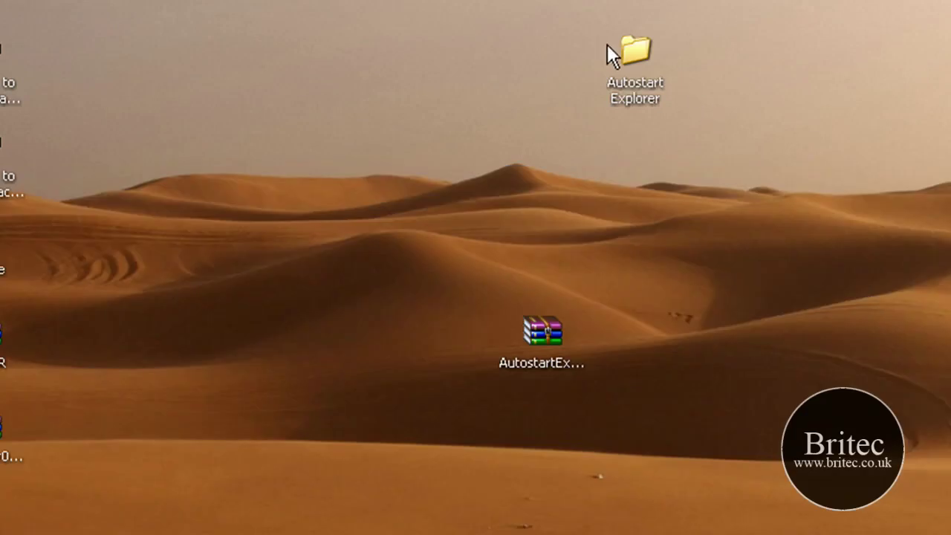
pyautogui.doubleClick(645, 51)
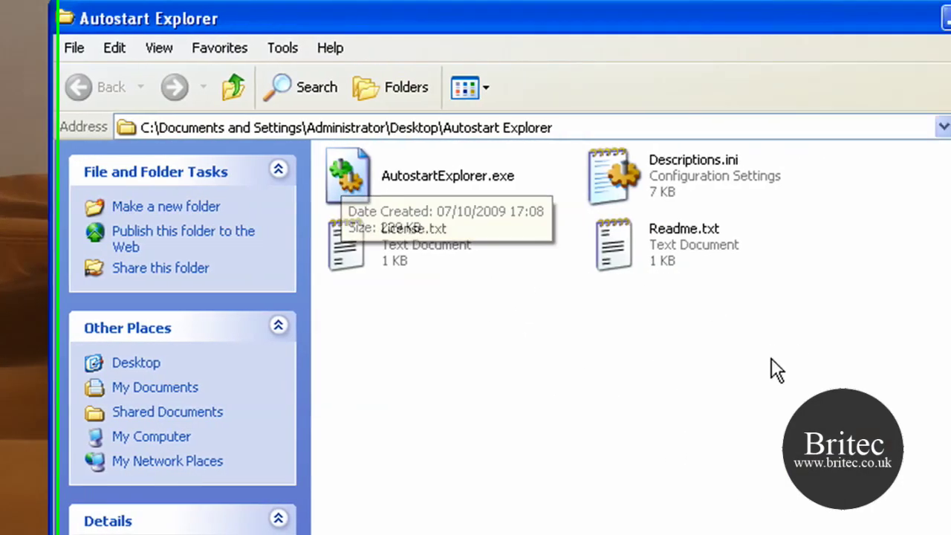
# - Select all four Autostart Explorer files, look at their Send To options and clear the selection
pyautogui.moveTo(929, 358); pyautogui.dragTo(555, 208)
pyautogui.moveTo(325, 199); pyautogui.dragTo(280, 154)
pyautogui.rightClick(302, 171)
pyautogui.click(293, 335)
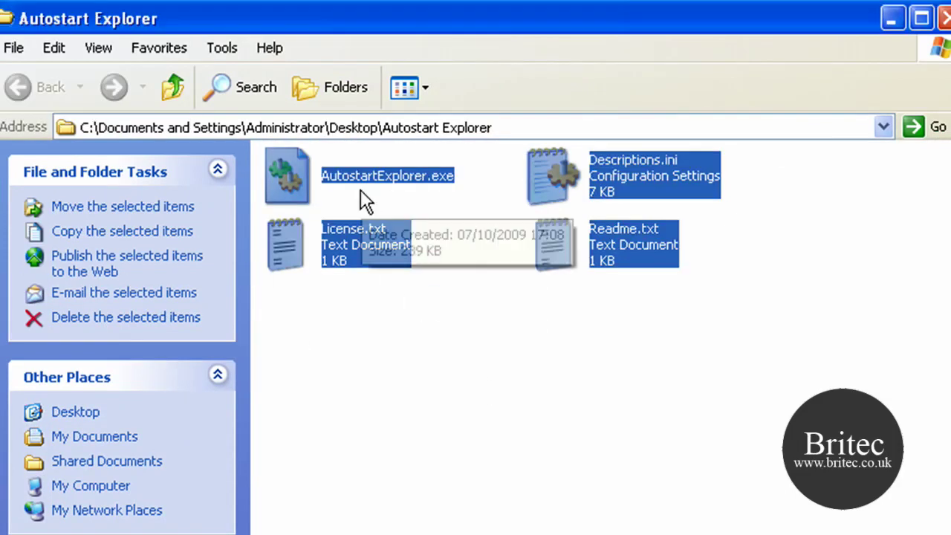
pyautogui.rightClick(297, 173)
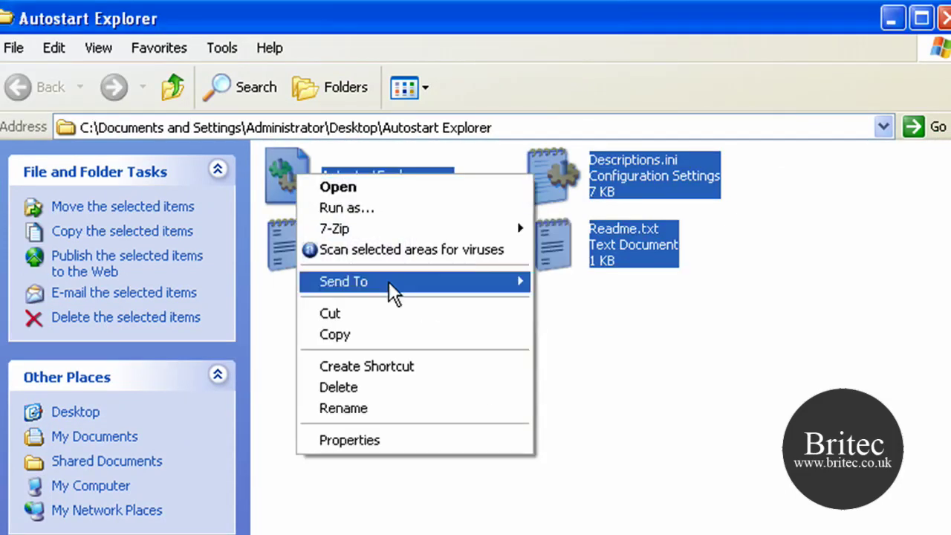
pyautogui.click(603, 407)
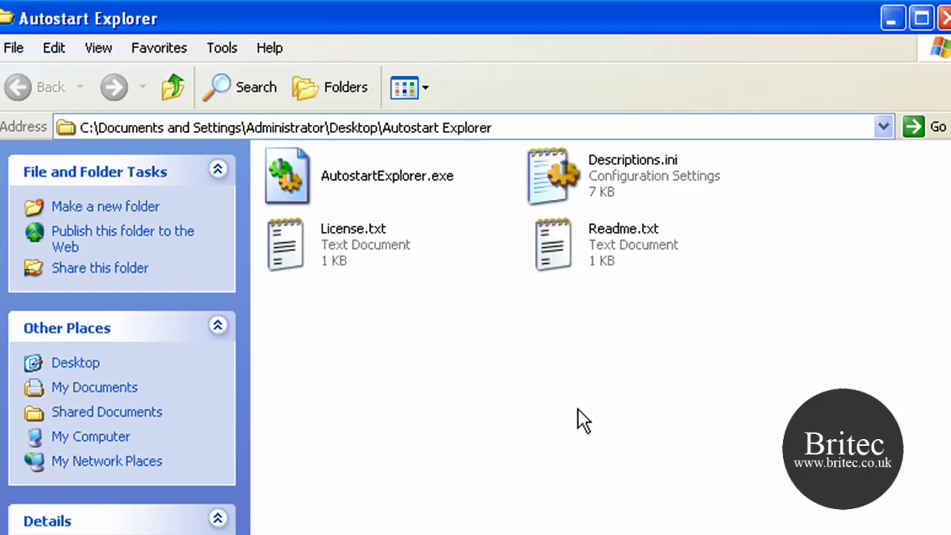
pyautogui.moveTo(640, 349); pyautogui.dragTo(276, 147)
pyautogui.click(434, 327)
# - Run AutostartExplorer.exe and close its folder window
pyautogui.moveTo(308, 183)
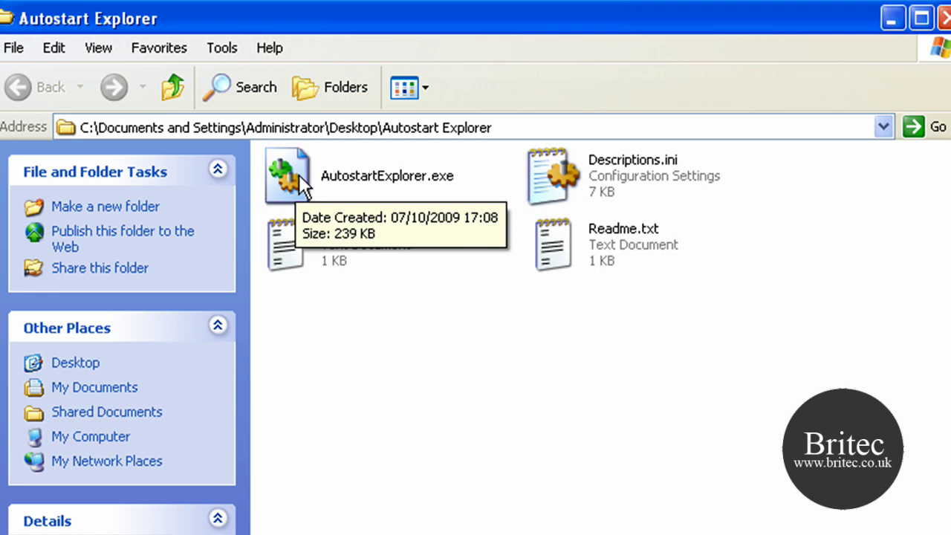
pyautogui.click(298, 176)
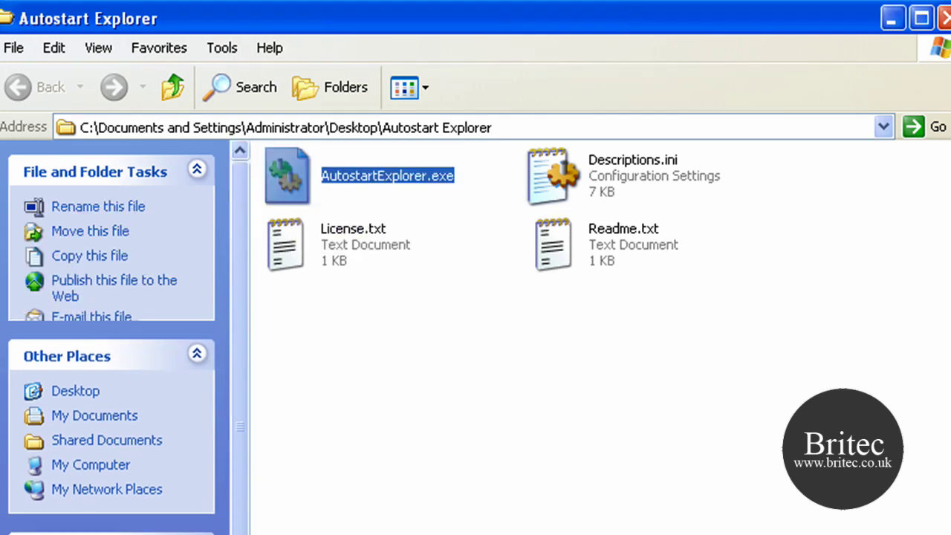
pyautogui.press('Return')
pyautogui.click(943, 18)
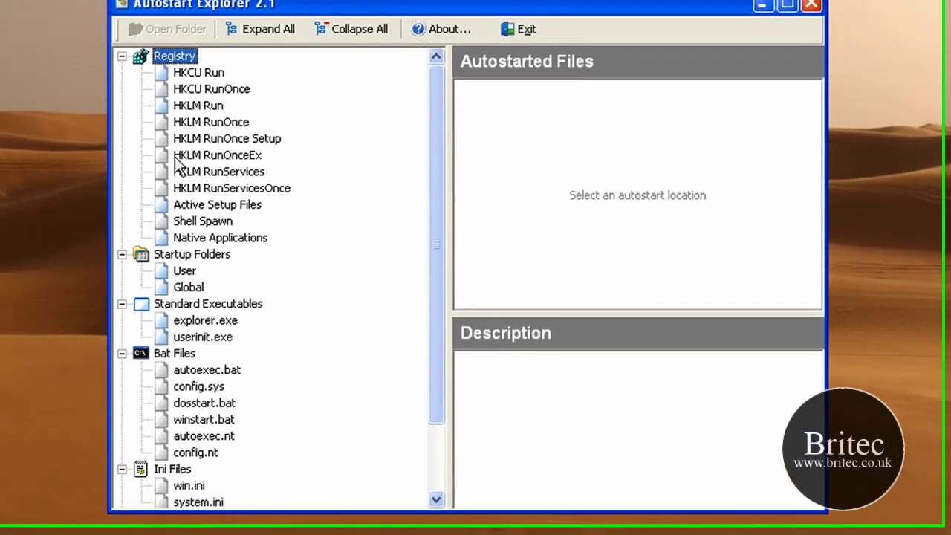
# - Display the HKCU Run registry autostart entries and go through the listed files
pyautogui.click(176, 46)
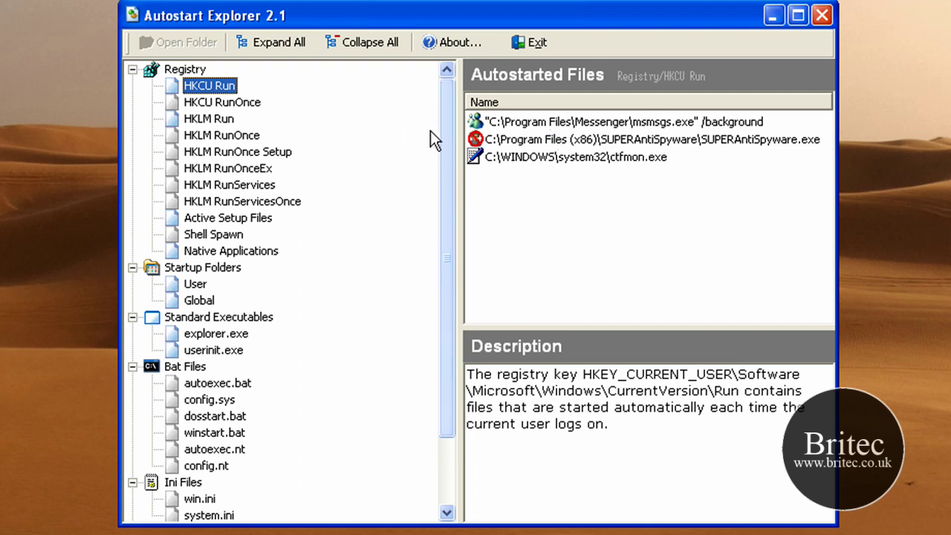
pyautogui.click(599, 140)
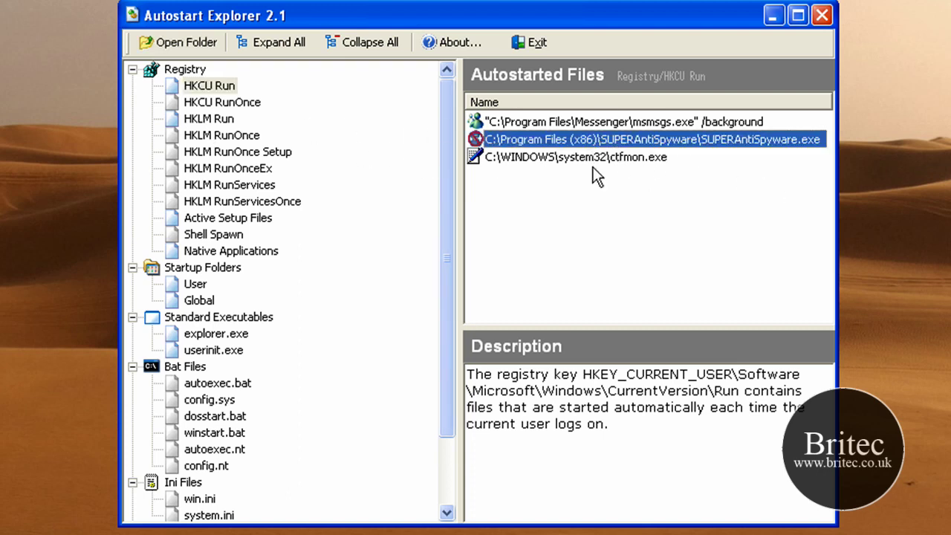
pyautogui.click(581, 158)
pyautogui.press('Up')
pyautogui.press('Up')
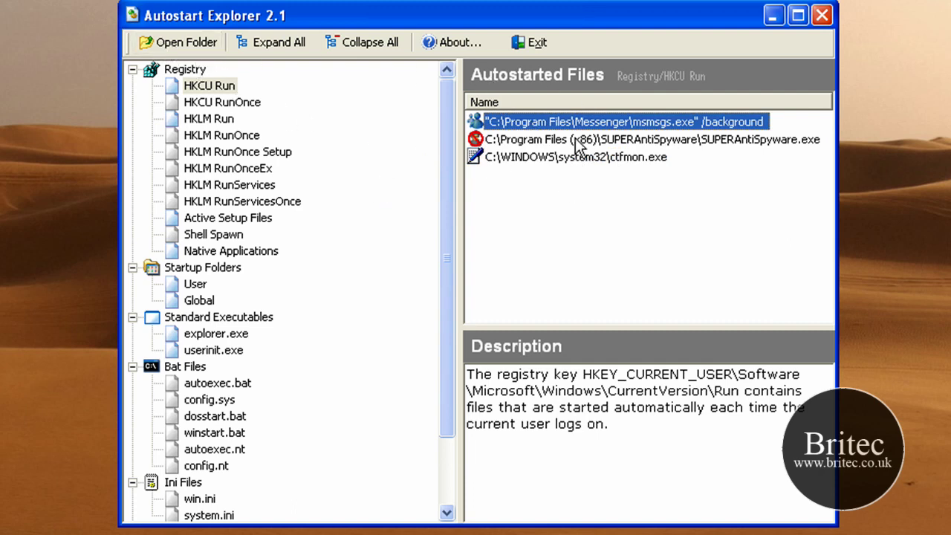
# - Open the containing folder of the SUPERAntiSpyware.exe autostart entry, view its contents and close it
pyautogui.click(538, 143)
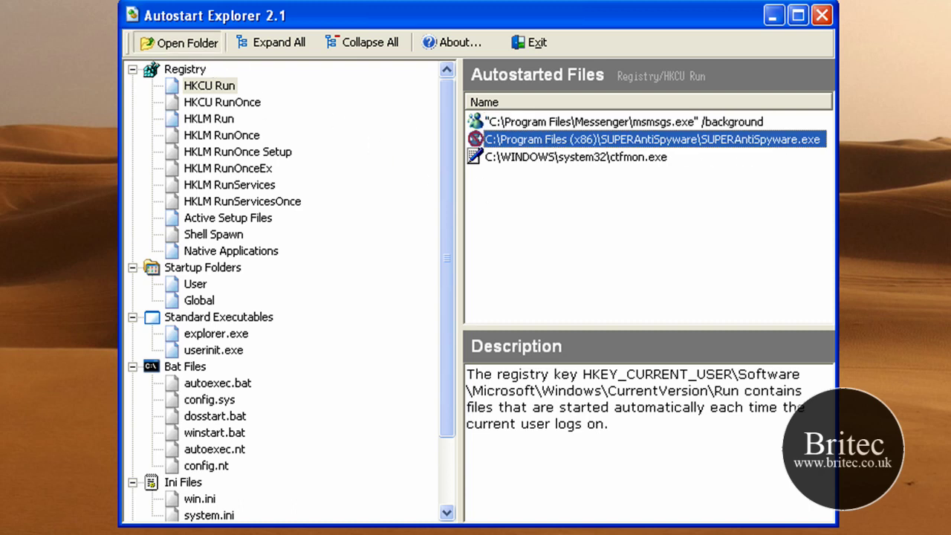
pyautogui.click(179, 42)
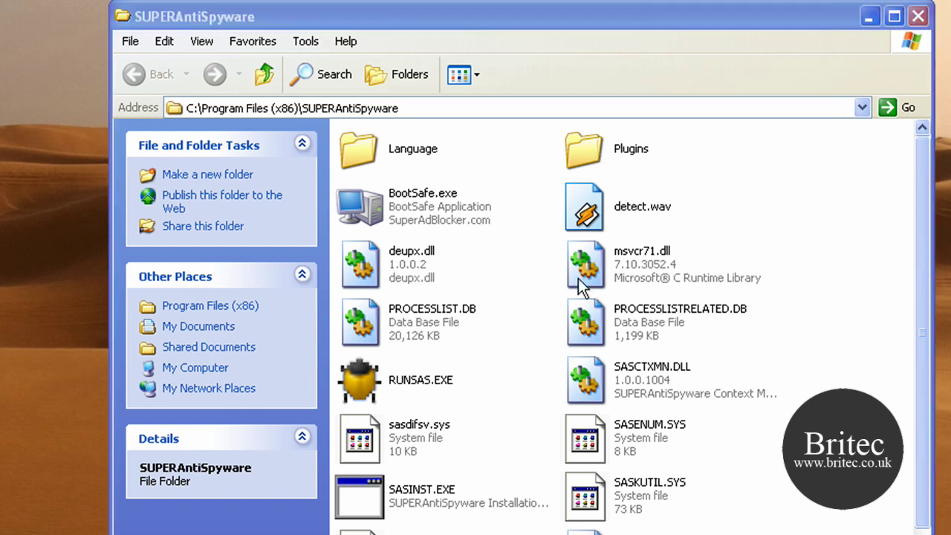
pyautogui.click(920, 16)
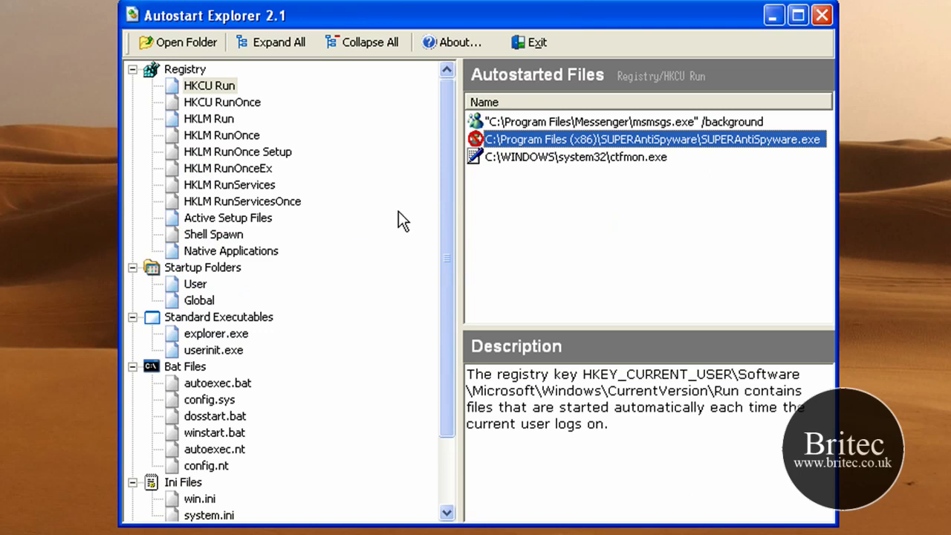
# - Open the containing folder of the ctfmon.exe autostart entry and look through the system32 files
pyautogui.click(575, 157)
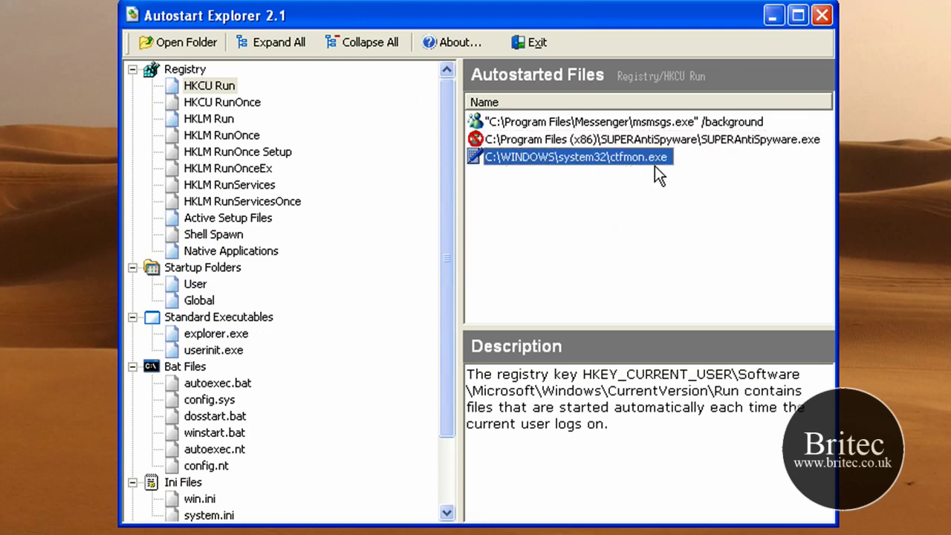
pyautogui.click(217, 45)
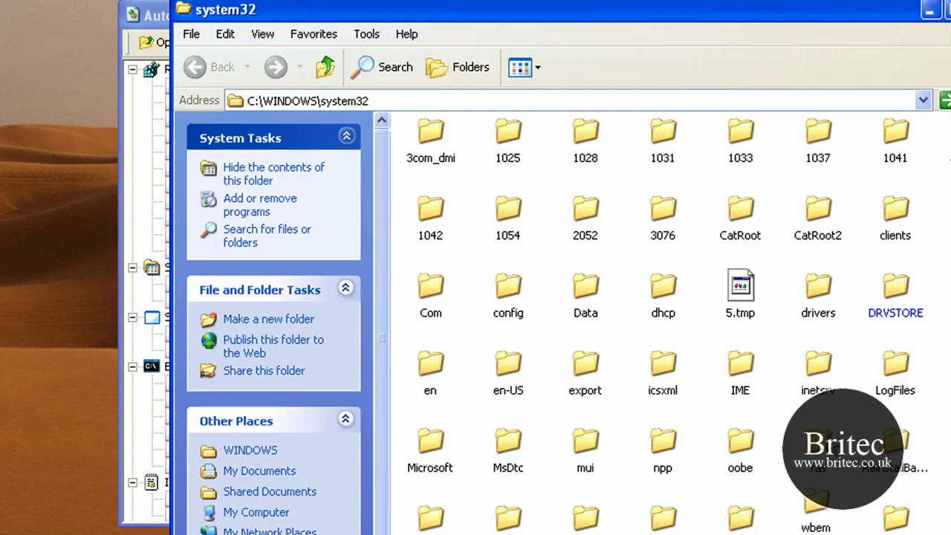
pyautogui.scroll(-5, 847, 418)
pyautogui.scroll(-5, 833, 413)
pyautogui.scroll(-8, 764, 477)
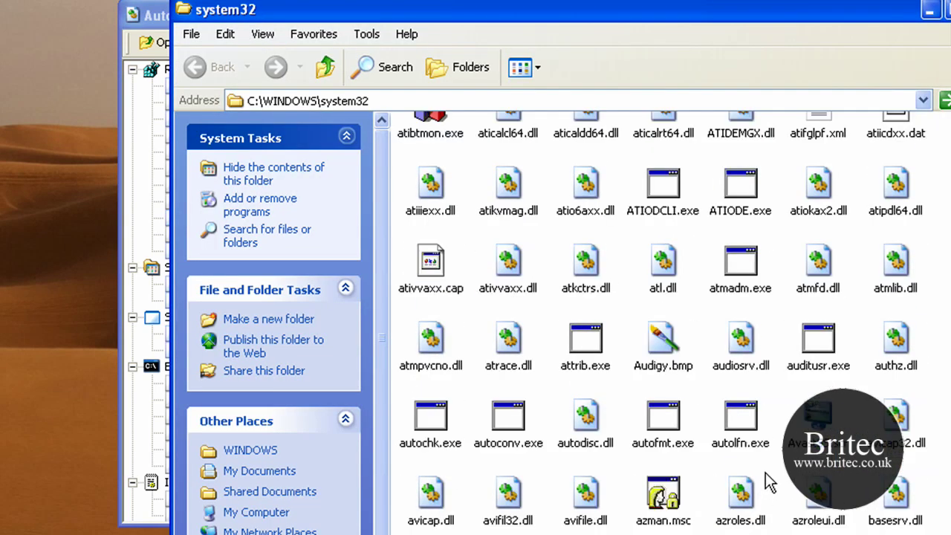
pyautogui.scroll(-12, 754, 472)
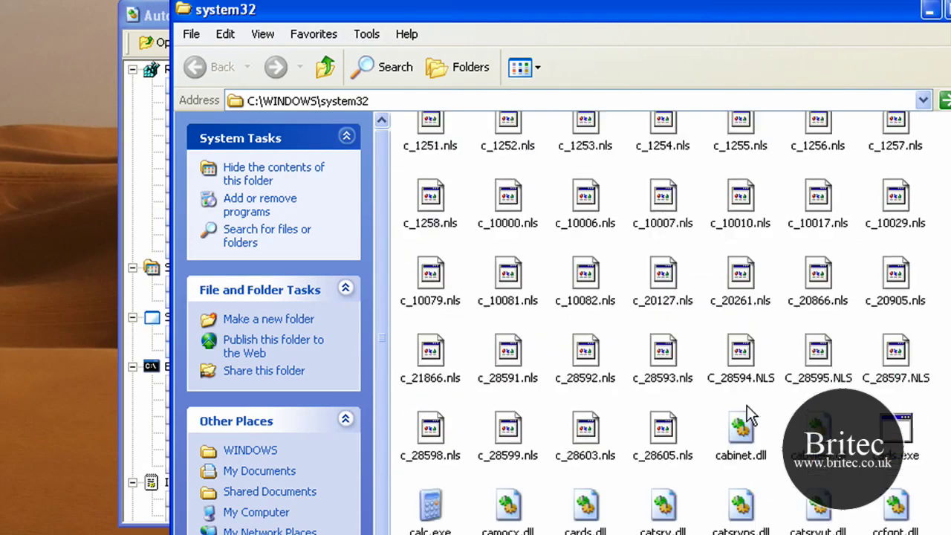
pyautogui.scroll(-10, 837, 367)
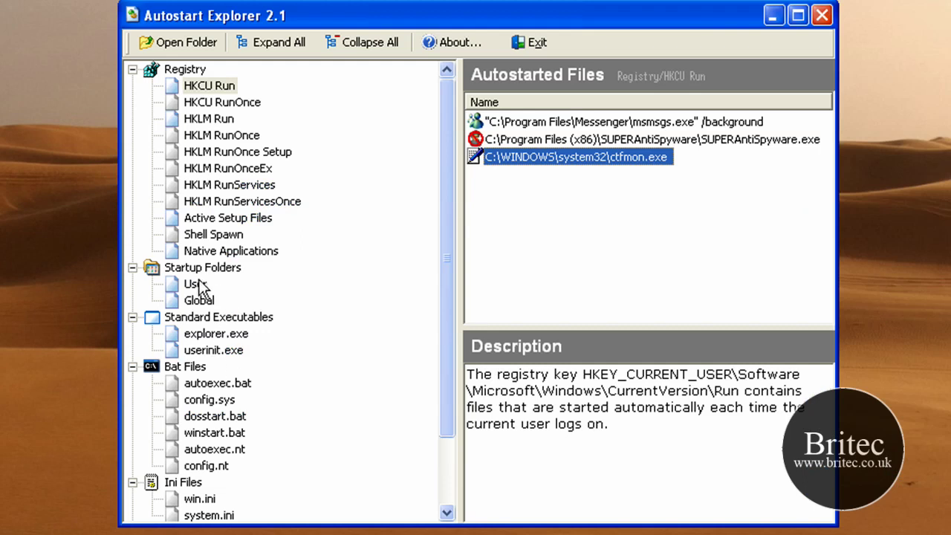
# - Examine the autostarted files in the User and Global startup folders, widening the window to fit the full paths
pyautogui.click(205, 269)
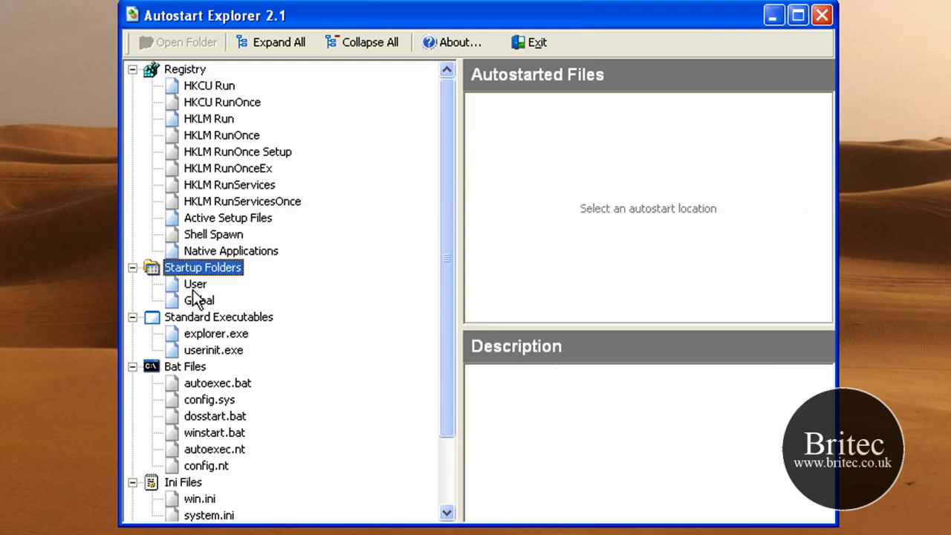
pyautogui.click(193, 285)
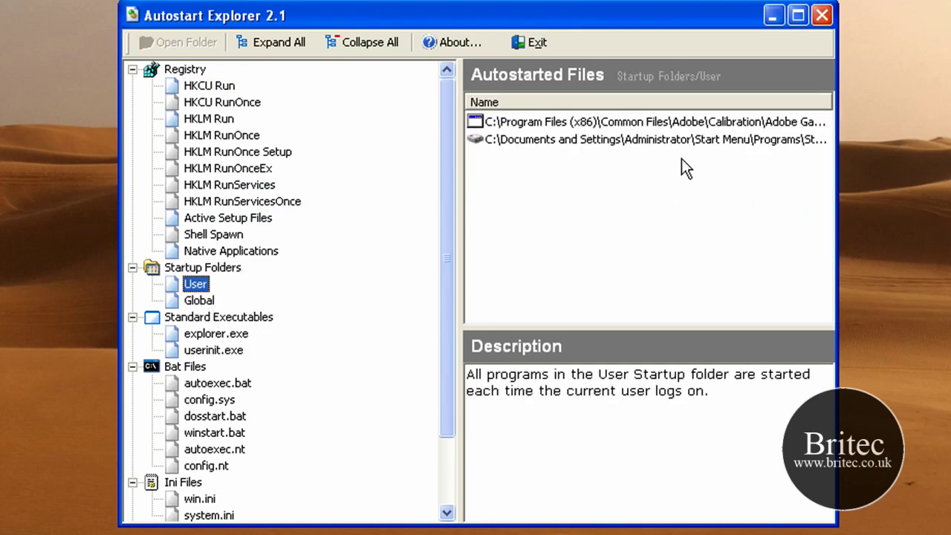
pyautogui.moveTo(838, 141); pyautogui.dragTo(936, 151)
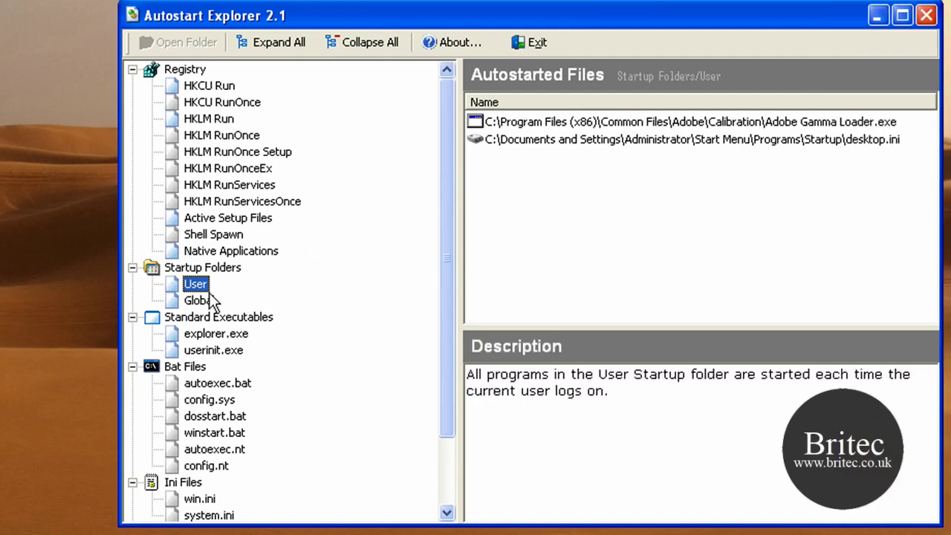
pyautogui.click(201, 301)
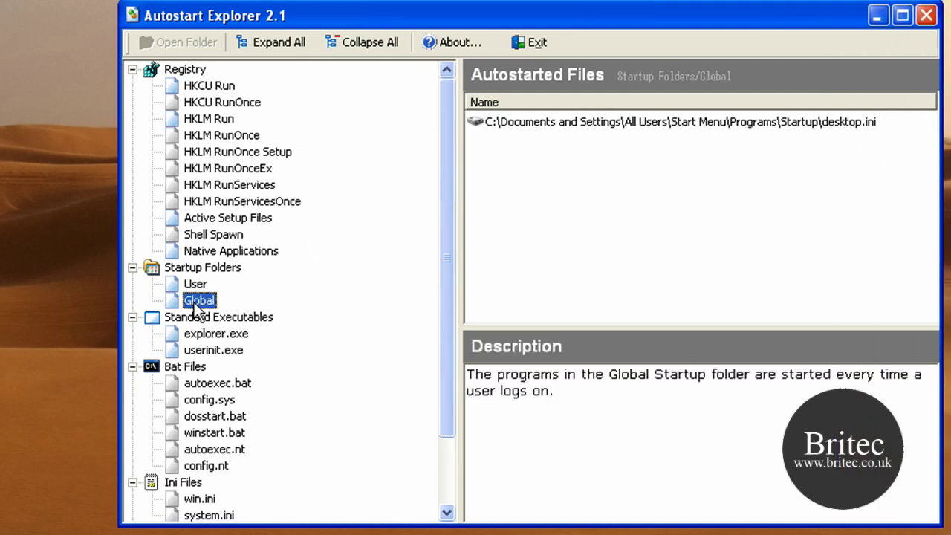
# - Check the explorer.exe entry under Standard Executables and display the autostarted Service Applications
pyautogui.click(225, 336)
pyautogui.scroll(-2, 253, 377)
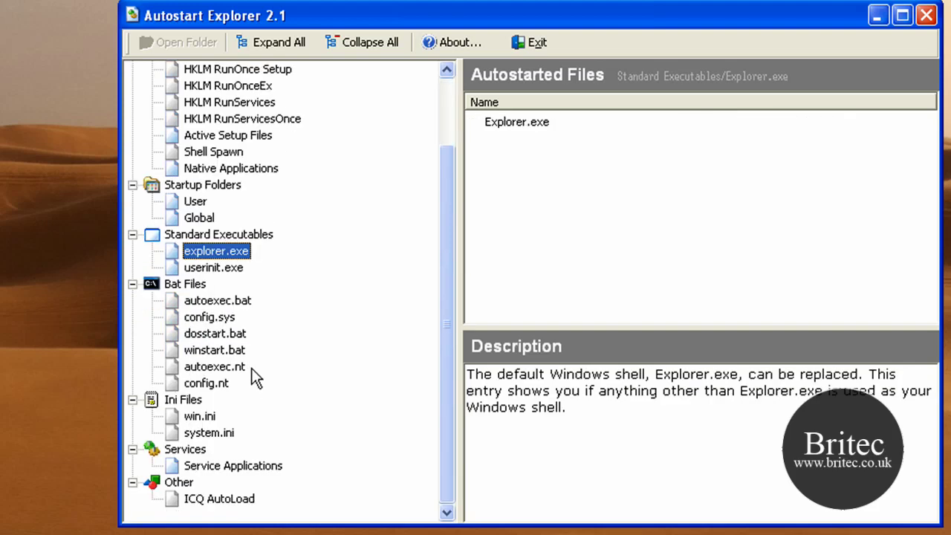
pyautogui.click(200, 465)
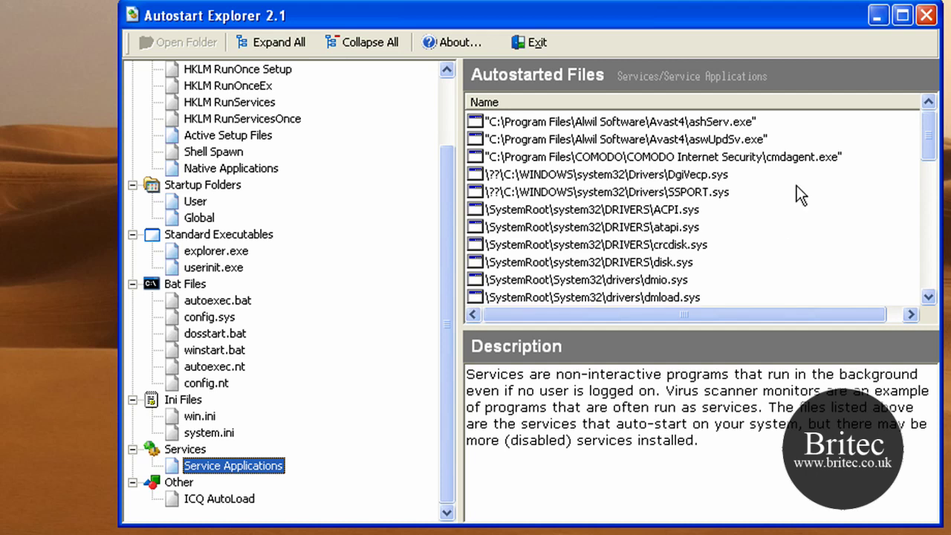
# - Open the containing folder of the COMODO cmdagent.exe service, look through its files and return to the service list
pyautogui.click(568, 157)
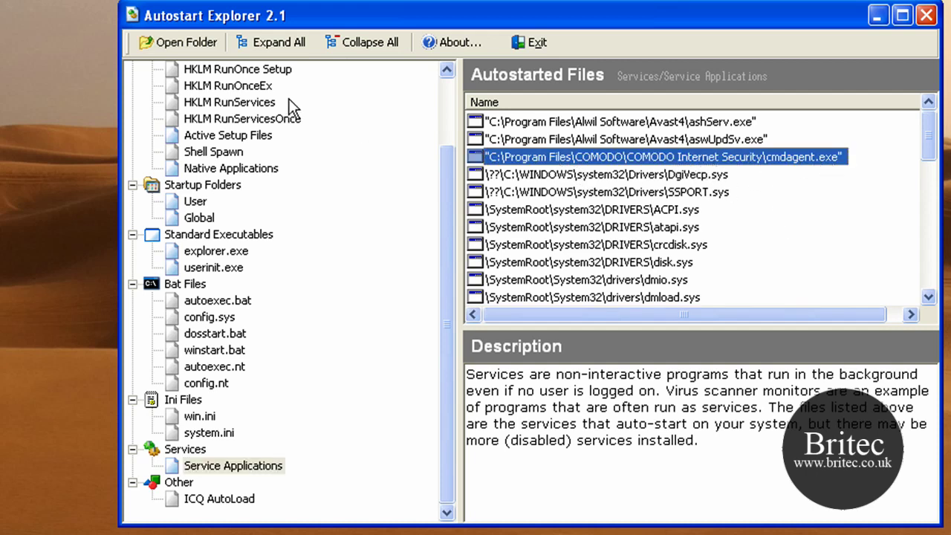
pyautogui.click(172, 43)
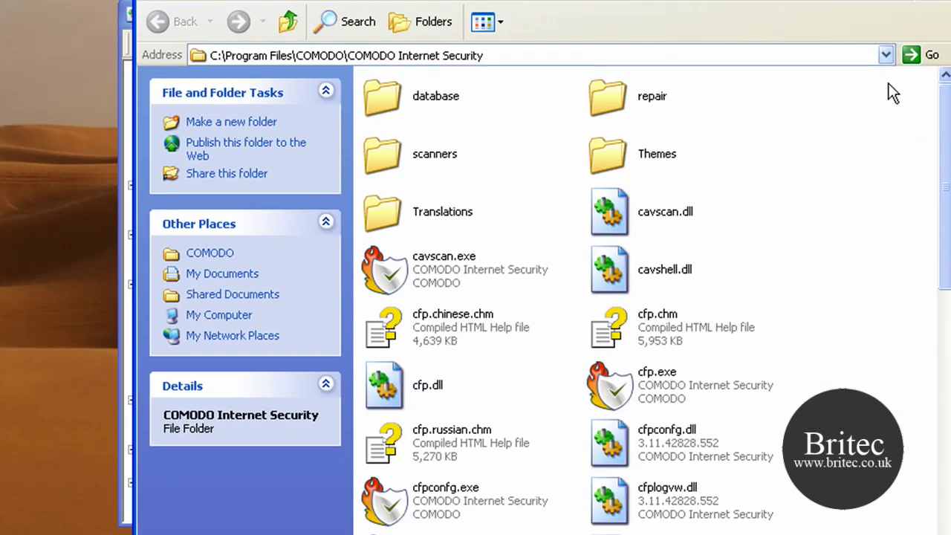
pyautogui.scroll(-10, 898, 122)
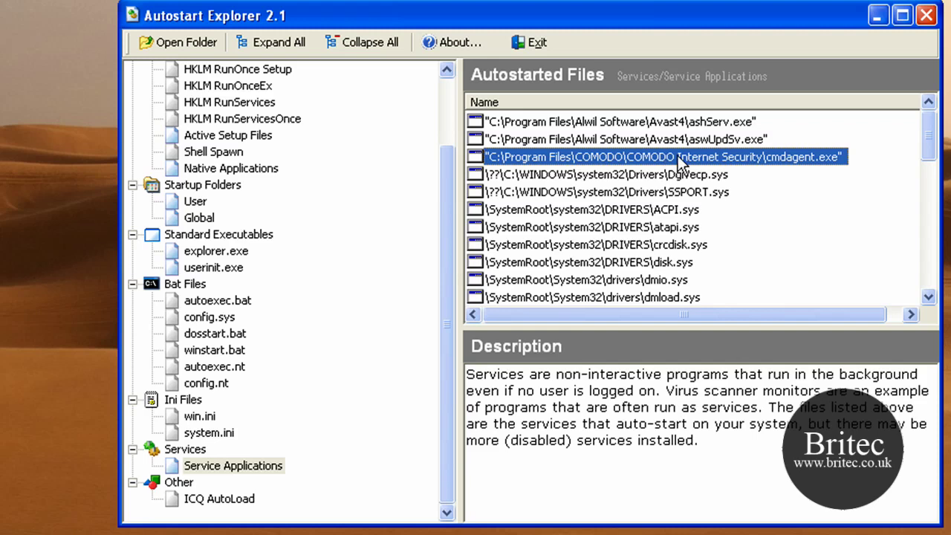
# - Review the version, digital signature, GiPo@Utilities and summary information in the cmdagent.exe properties and close them
pyautogui.rightClick(678, 157)
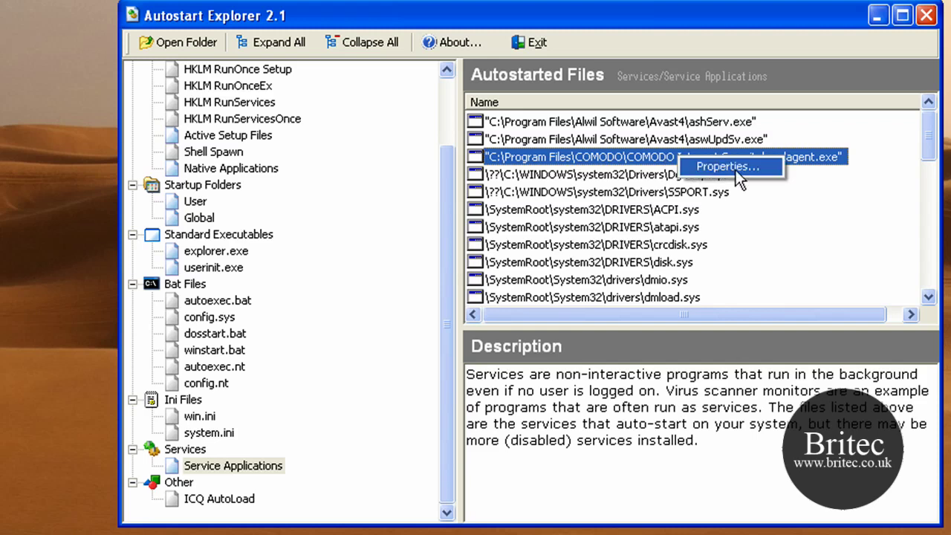
pyautogui.click(725, 166)
pyautogui.moveTo(4, 4); pyautogui.dragTo(453, 15)
pyautogui.click(410, 52)
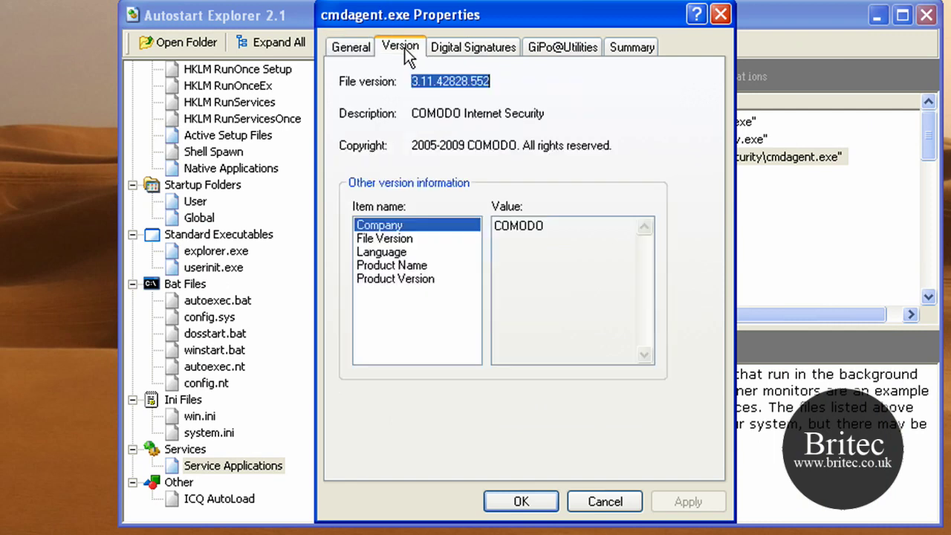
pyautogui.click(477, 49)
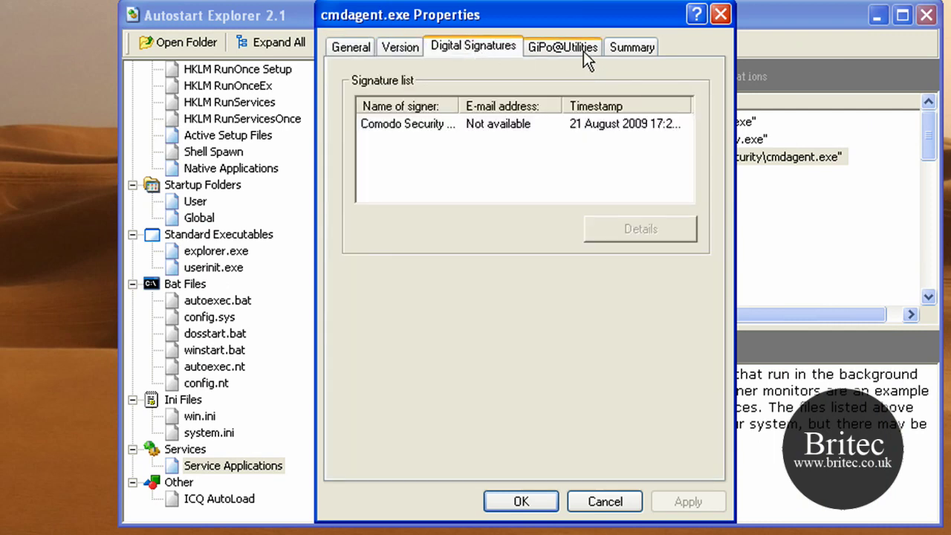
pyautogui.click(573, 49)
pyautogui.click(631, 47)
pyautogui.click(721, 14)
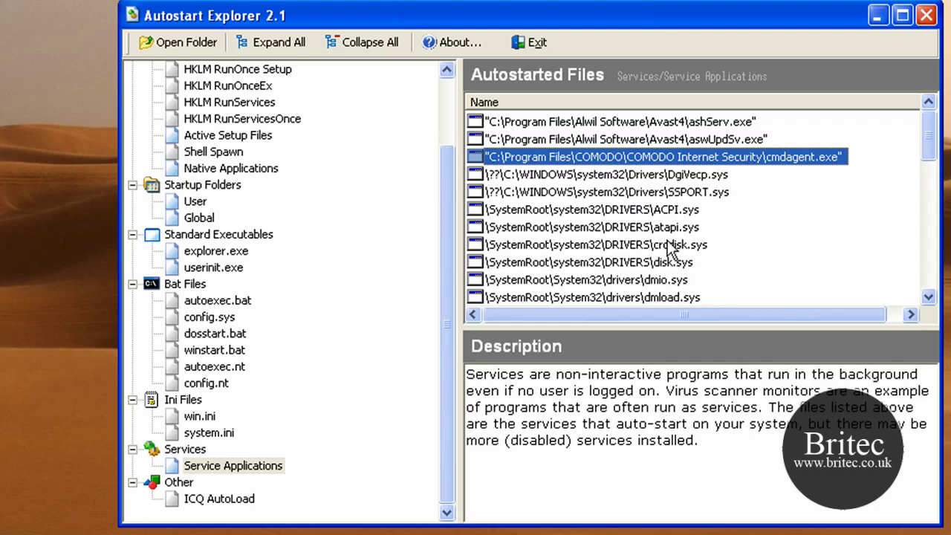
# - Examine the system driver entries in the service list, including ACPI.sys, ftdisk.sys, pciide.sys and sr.sys
pyautogui.scroll(-1, 698, 242)
pyautogui.scroll(1, 713, 214)
pyautogui.click(633, 212)
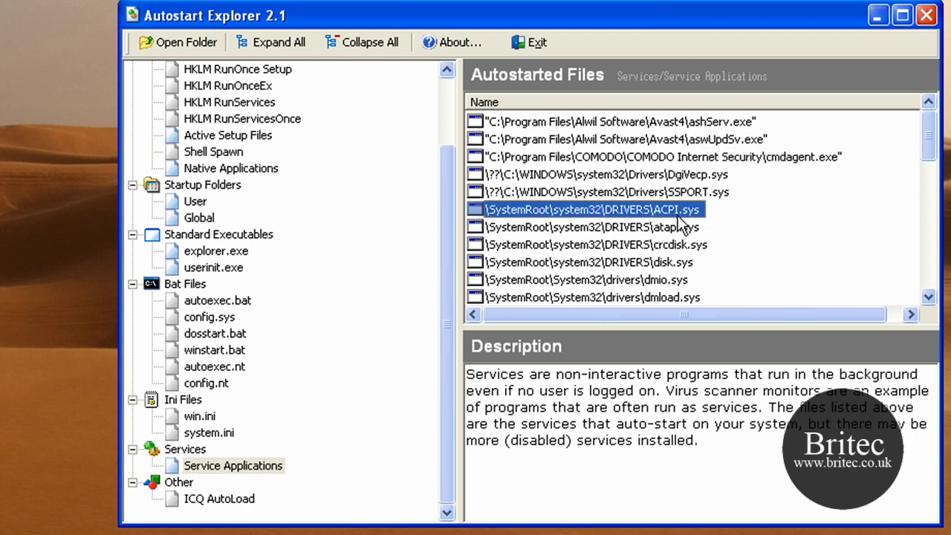
pyautogui.scroll(-2, 703, 238)
pyautogui.scroll(1, 694, 232)
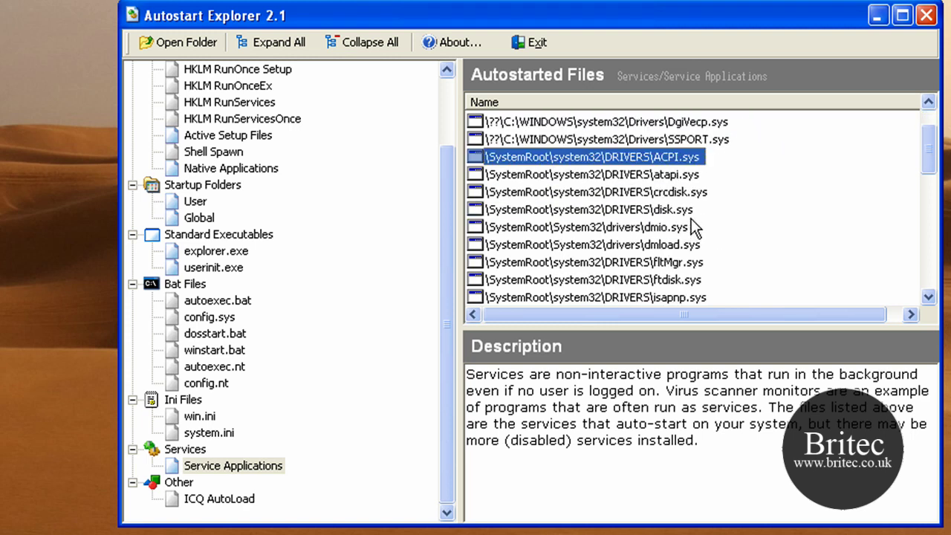
pyautogui.scroll(-1, 695, 234)
pyautogui.click(697, 229)
pyautogui.scroll(-1, 710, 246)
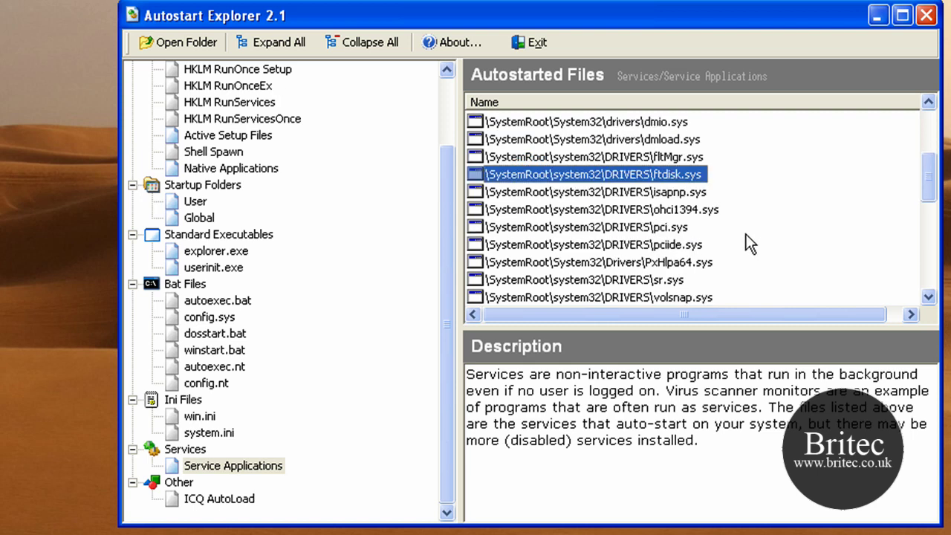
pyautogui.click(698, 245)
pyautogui.scroll(-2, 729, 246)
pyautogui.scroll(2, 709, 245)
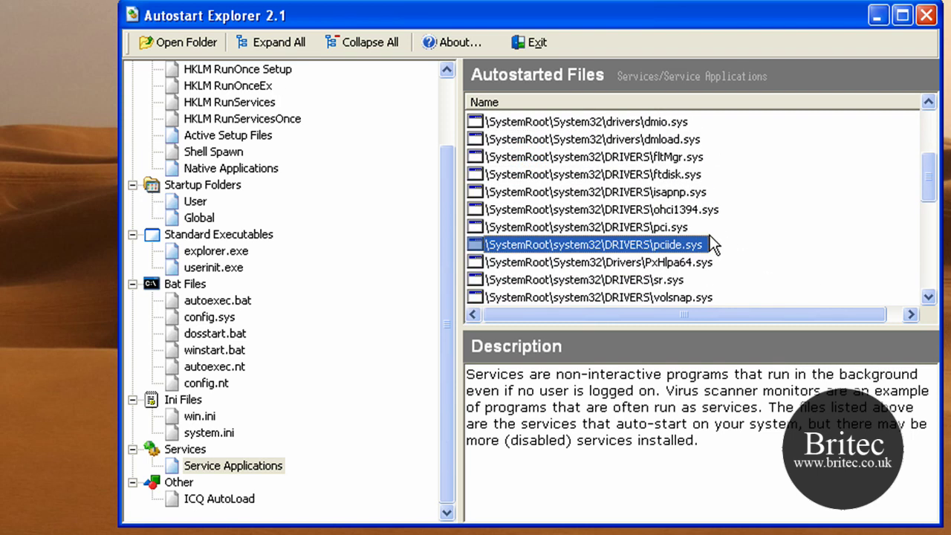
pyautogui.click(660, 282)
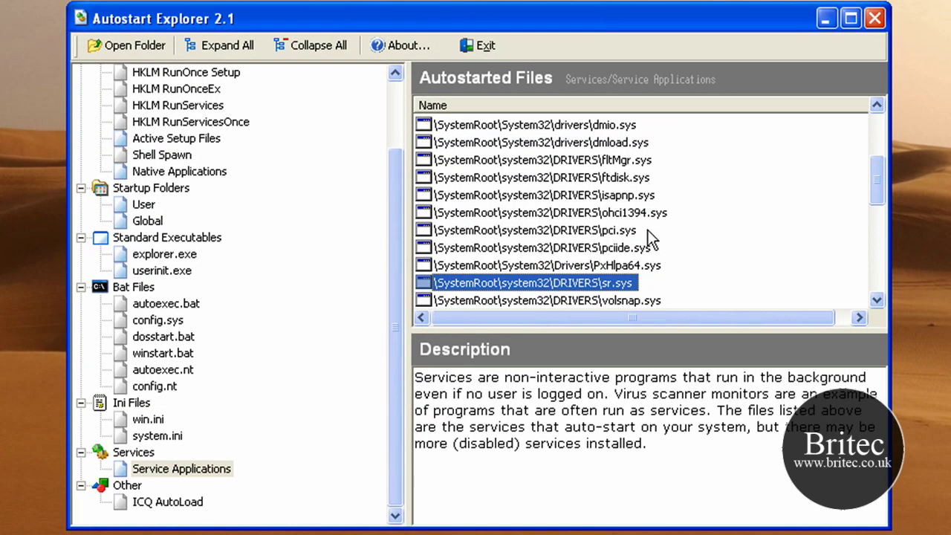
# - Go through the service list again from its start, checking ohci1394.sys and continuing to the Program Files and system32 executables
pyautogui.scroll(2, 644, 239)
pyautogui.scroll(1, 643, 248)
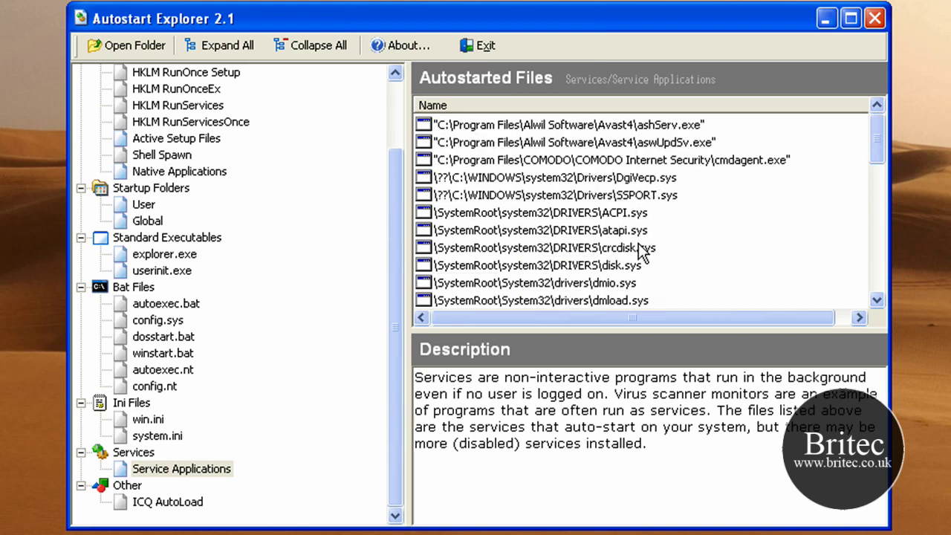
pyautogui.scroll(-3, 636, 227)
pyautogui.click(634, 213)
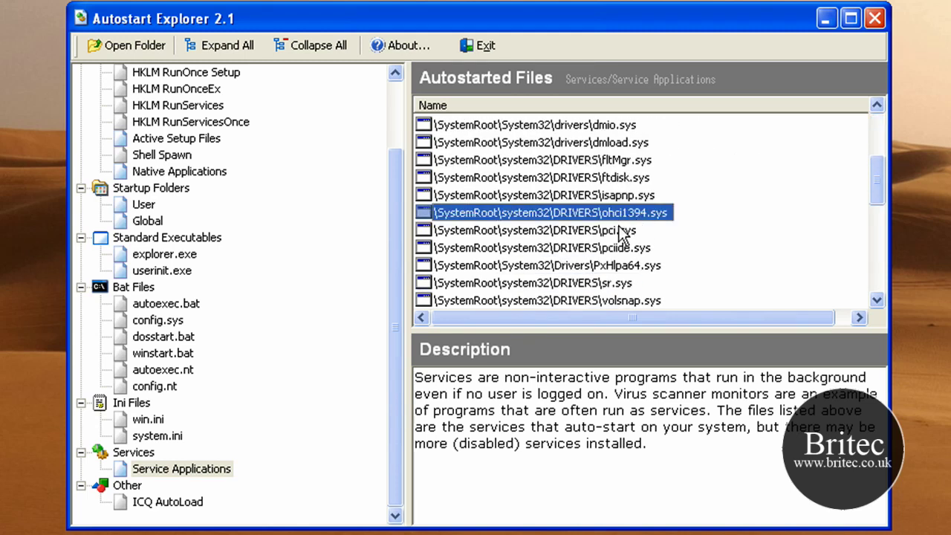
pyautogui.rightClick(620, 213)
pyautogui.scroll(-2, 503, 192)
pyautogui.scroll(2, 520, 201)
pyautogui.scroll(-1, 643, 239)
pyautogui.scroll(-1, 694, 260)
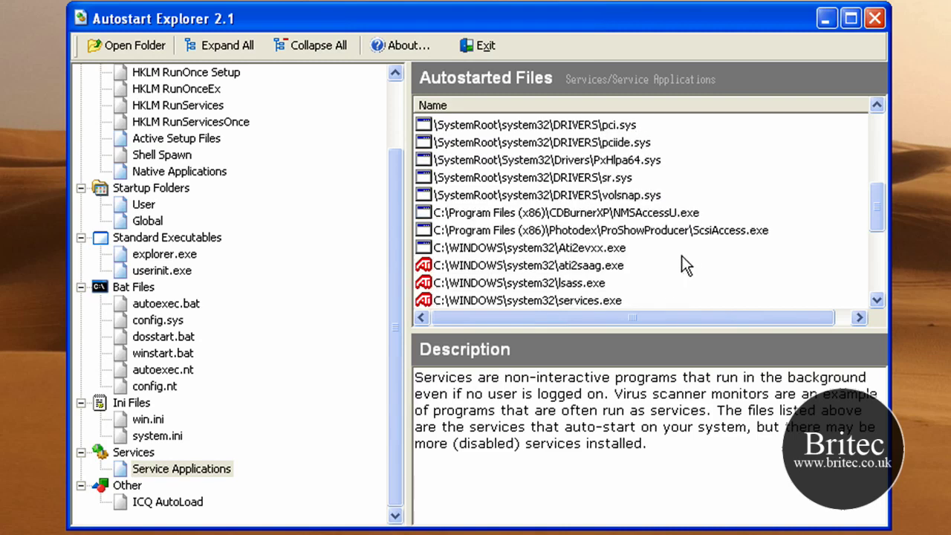
# - Check the NMSAccessU.exe, PxHlpa64.sys and volsnap.sys entries, and open and close the properties of Photodex's ScsiAccess.exe
pyautogui.click(621, 213)
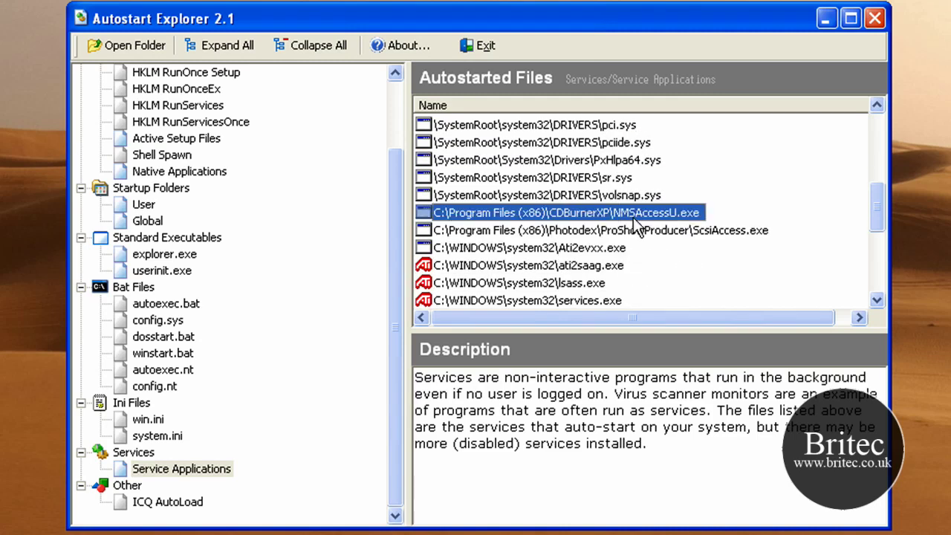
pyautogui.rightClick(633, 160)
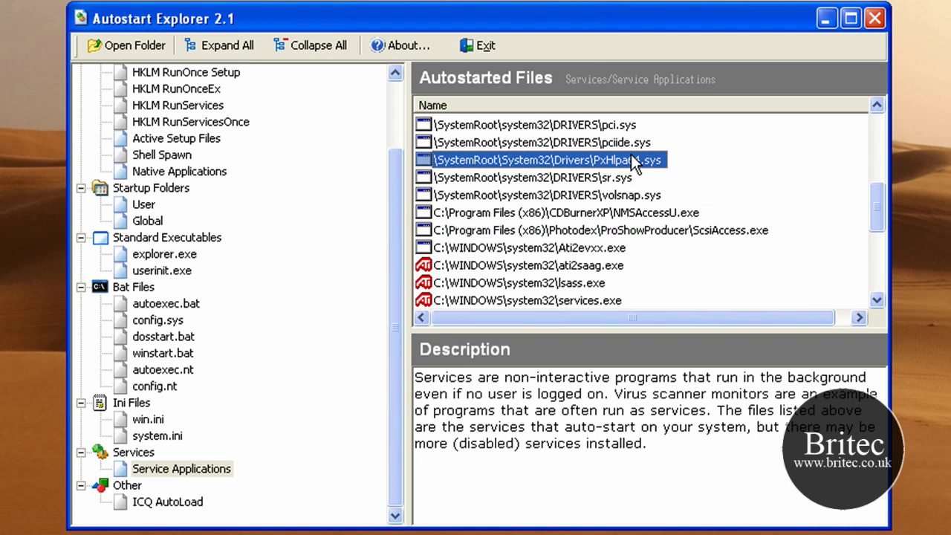
pyautogui.click(622, 195)
pyautogui.rightClick(622, 195)
pyautogui.click(606, 230)
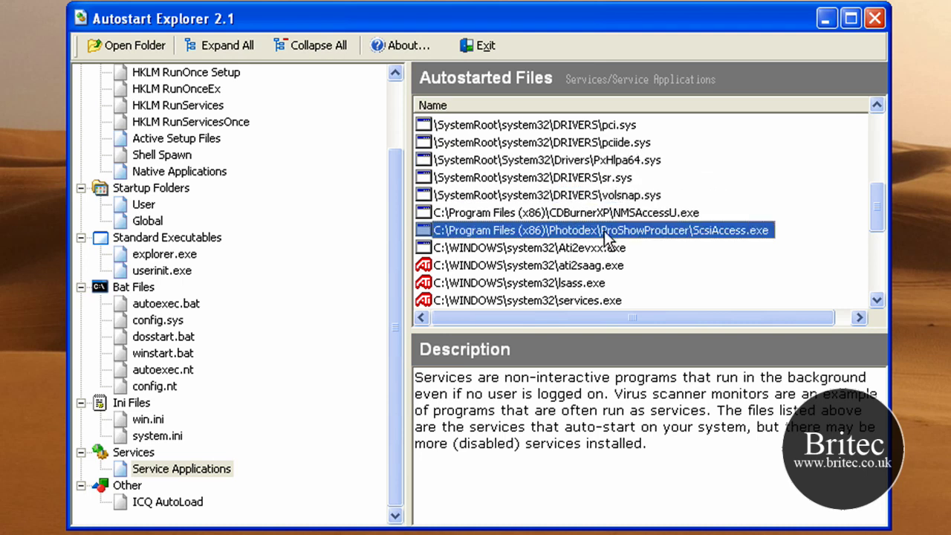
pyautogui.rightClick(628, 229)
pyautogui.click(657, 238)
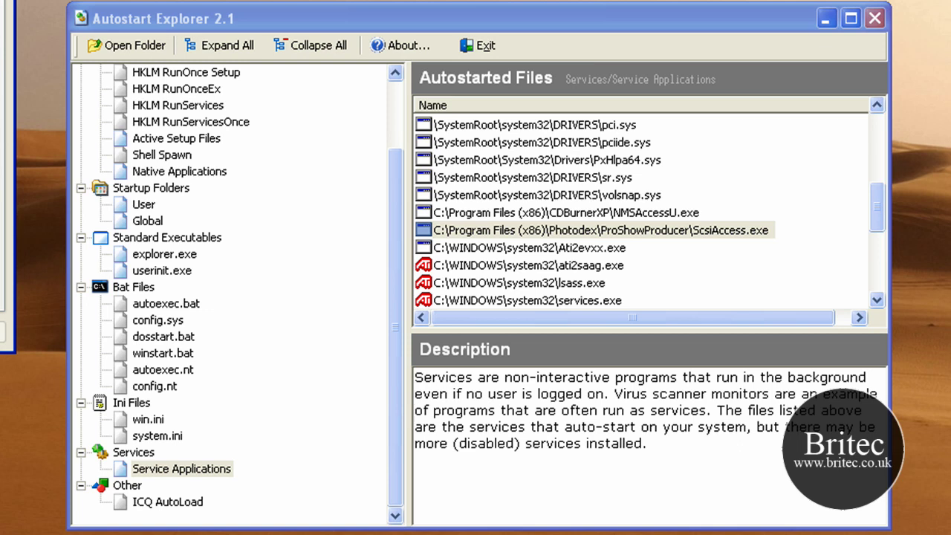
pyautogui.press('Escape')
# - Look through the remaining services, from the system32 executables to the drivers at the end of the list
pyautogui.scroll(-4, 514, 231)
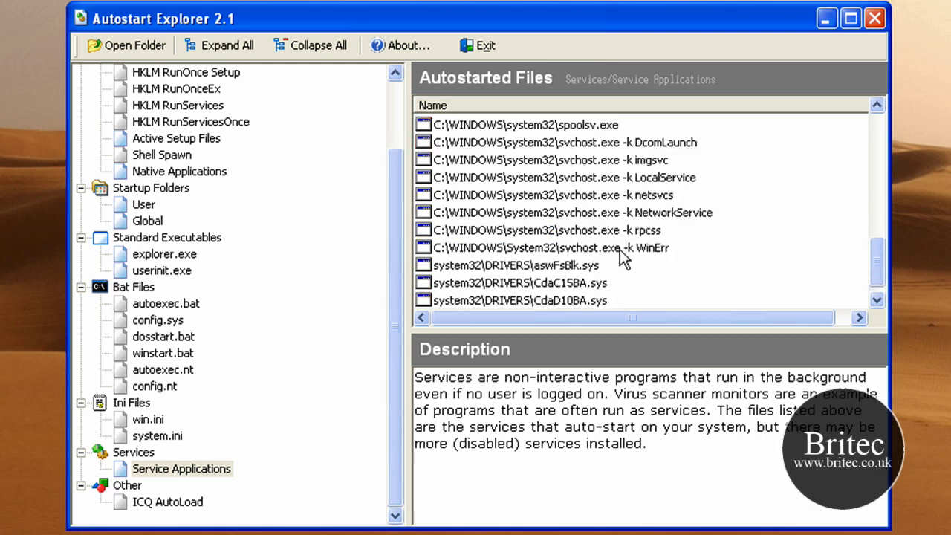
pyautogui.scroll(1, 620, 253)
pyautogui.scroll(-1, 566, 269)
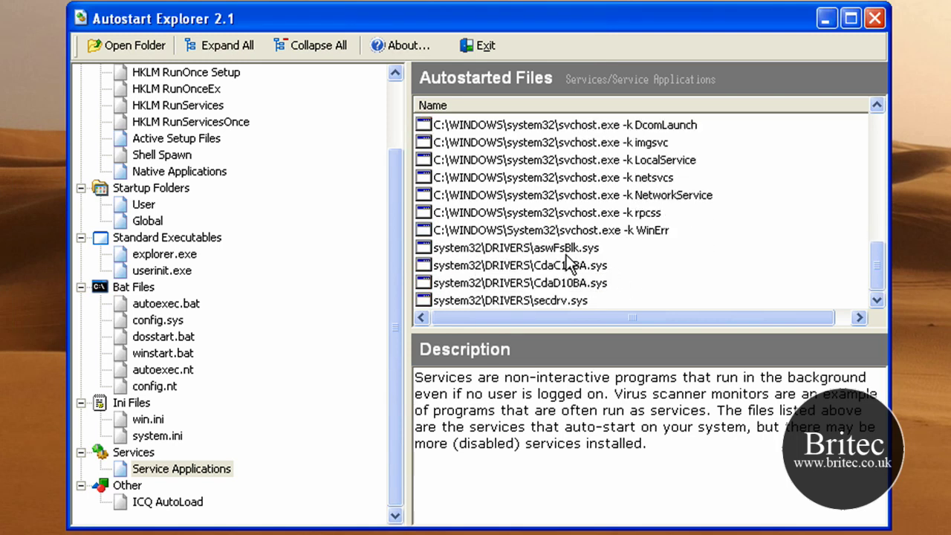
pyautogui.scroll(3, 604, 240)
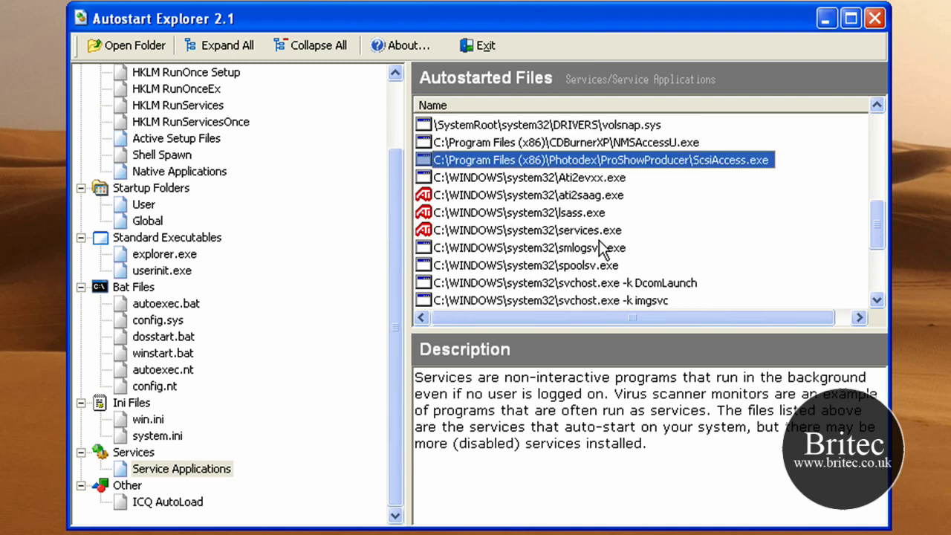
pyautogui.scroll(-2, 617, 245)
# - Examine the svchost.exe entries netsvcs, rpcss, WinErr, LocalService and DcomLaunch, and close Autostart Explorer
pyautogui.click(628, 234)
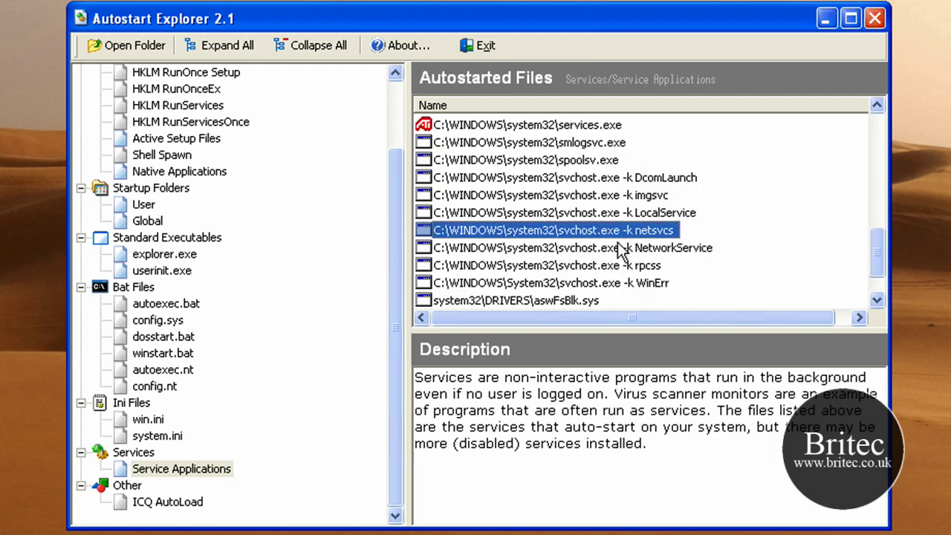
pyautogui.click(566, 267)
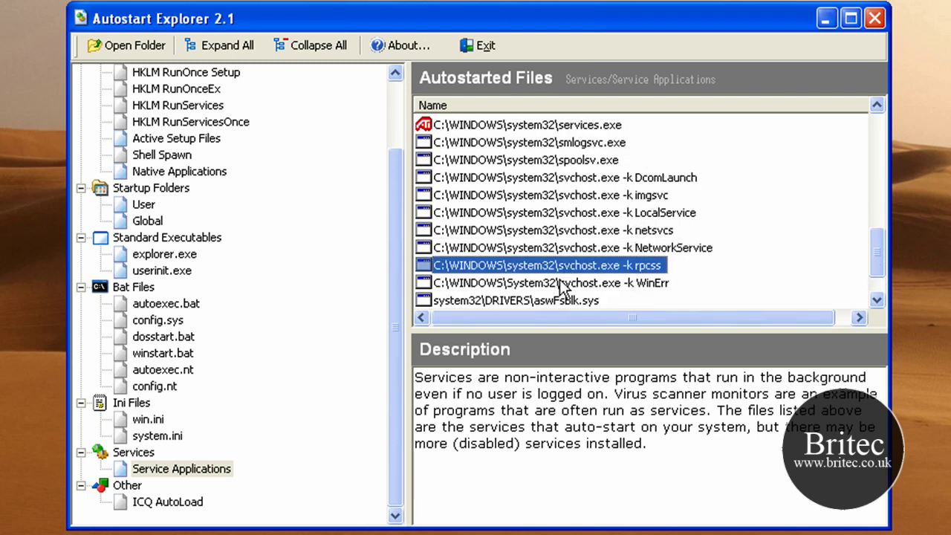
pyautogui.click(560, 282)
pyautogui.click(567, 215)
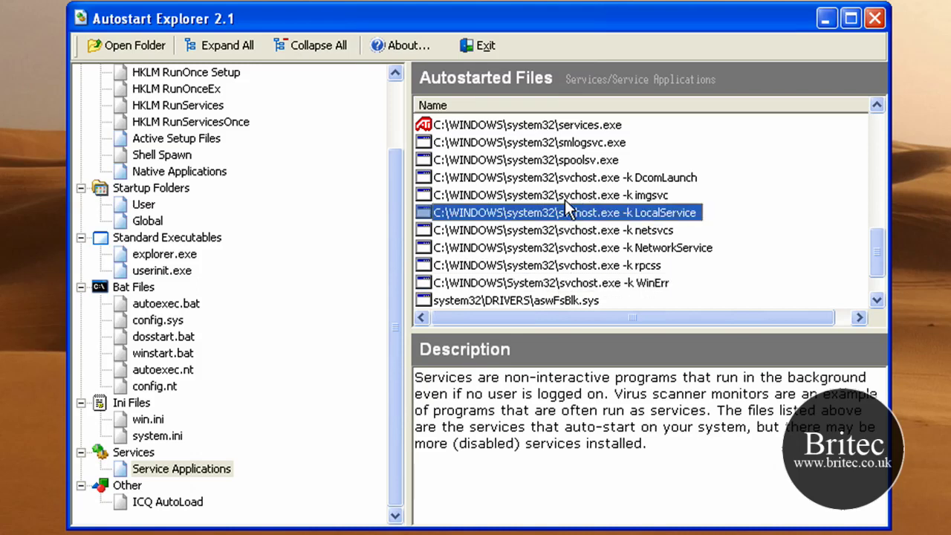
pyautogui.press('Up')
pyautogui.press('Up')
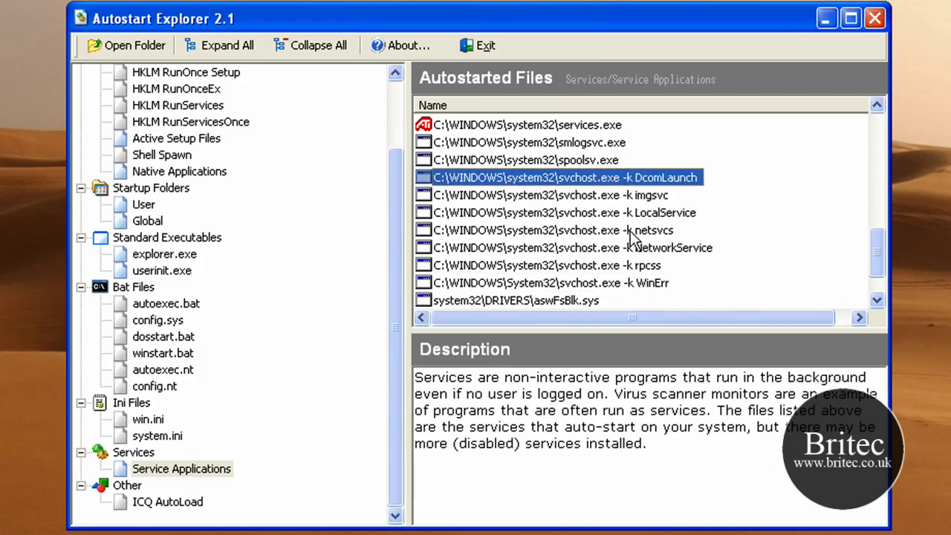
pyautogui.scroll(-1, 653, 257)
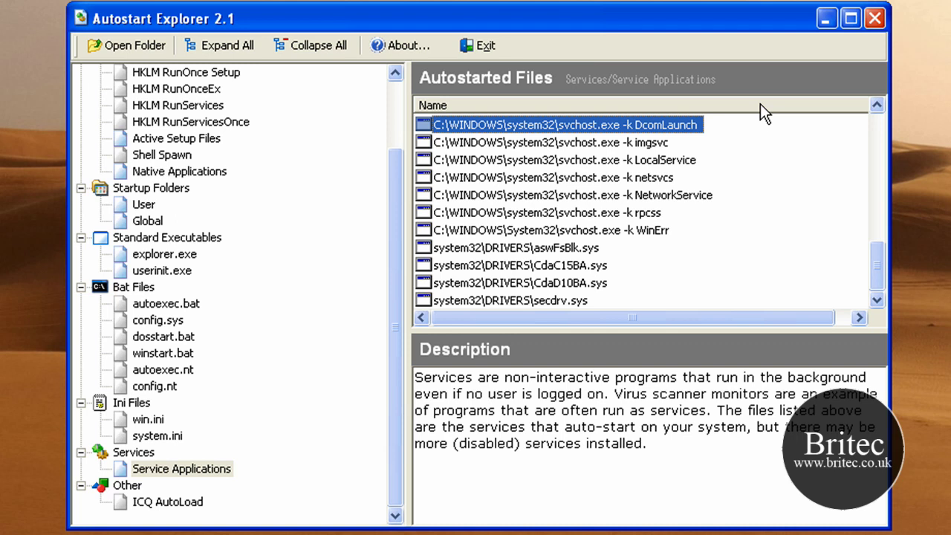
pyautogui.click(874, 18)
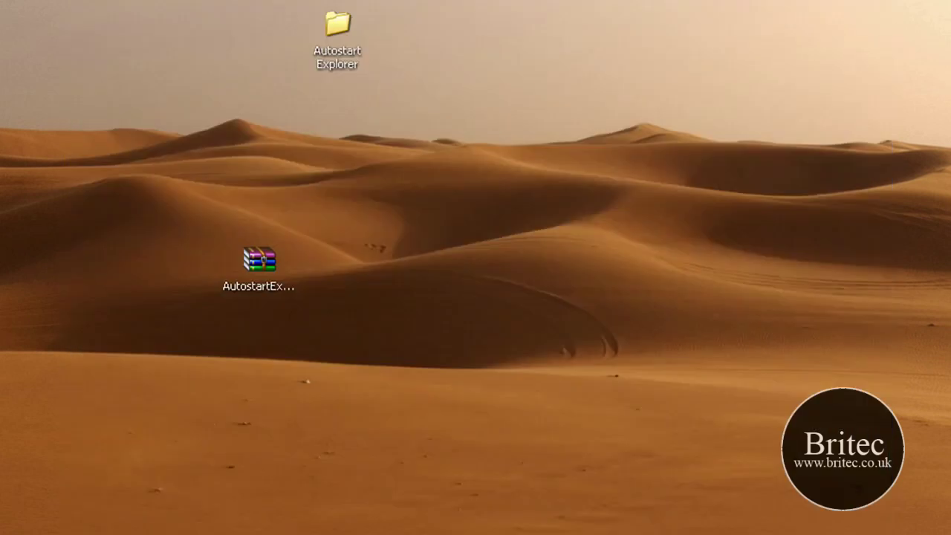